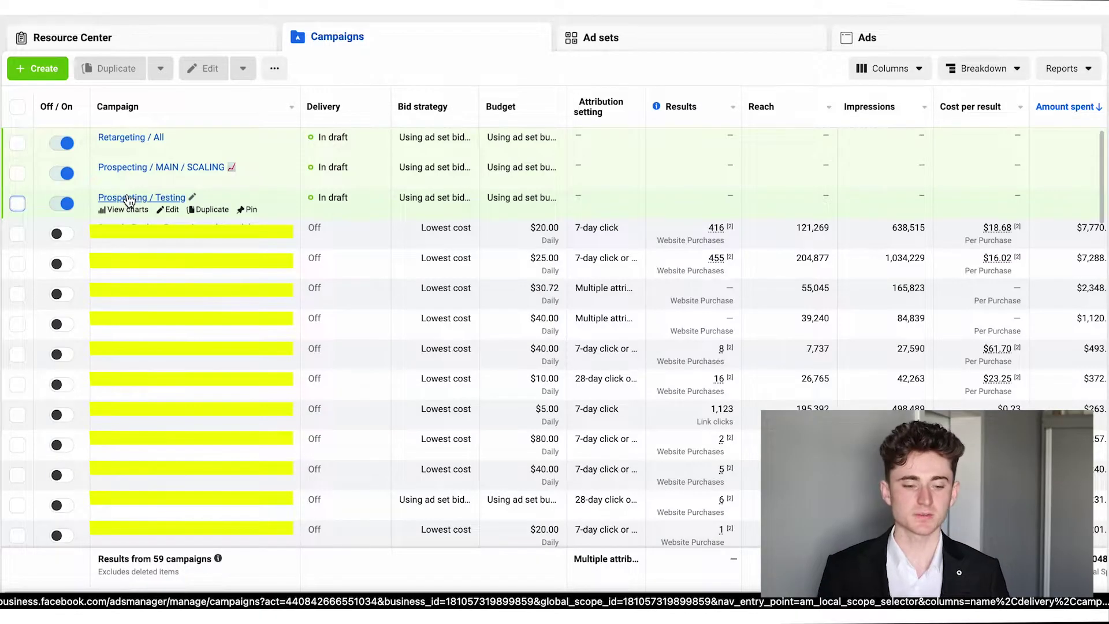
# Open the Prospecting / Testing campaign to list its Broad, Interest Based and LLA 5% Purchase ad sets
pyautogui.click(128, 200)
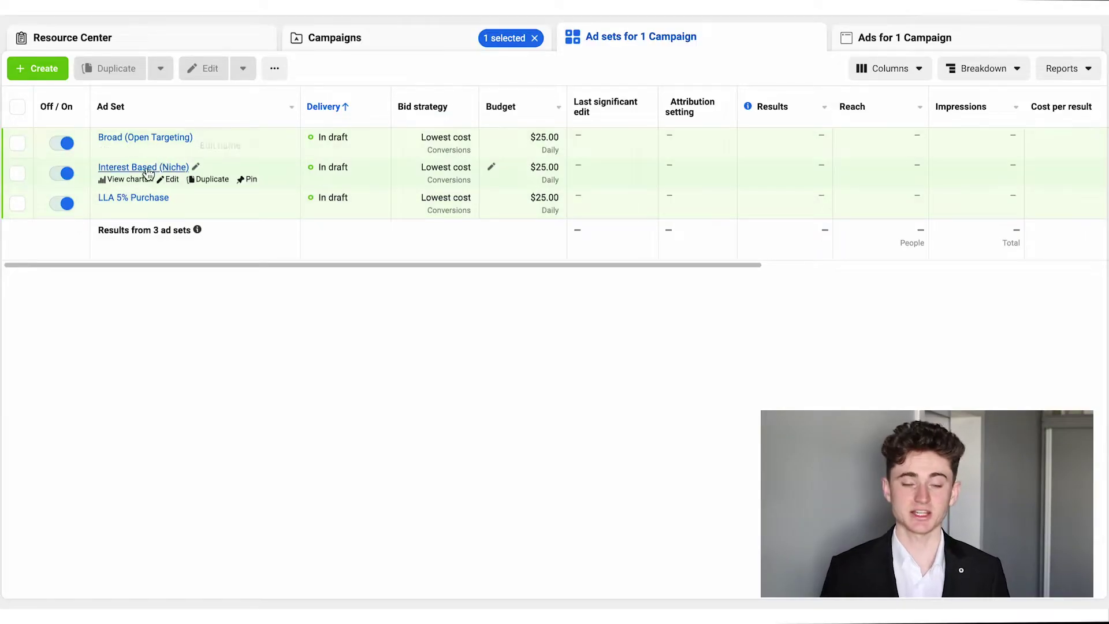
pyautogui.click(130, 197)
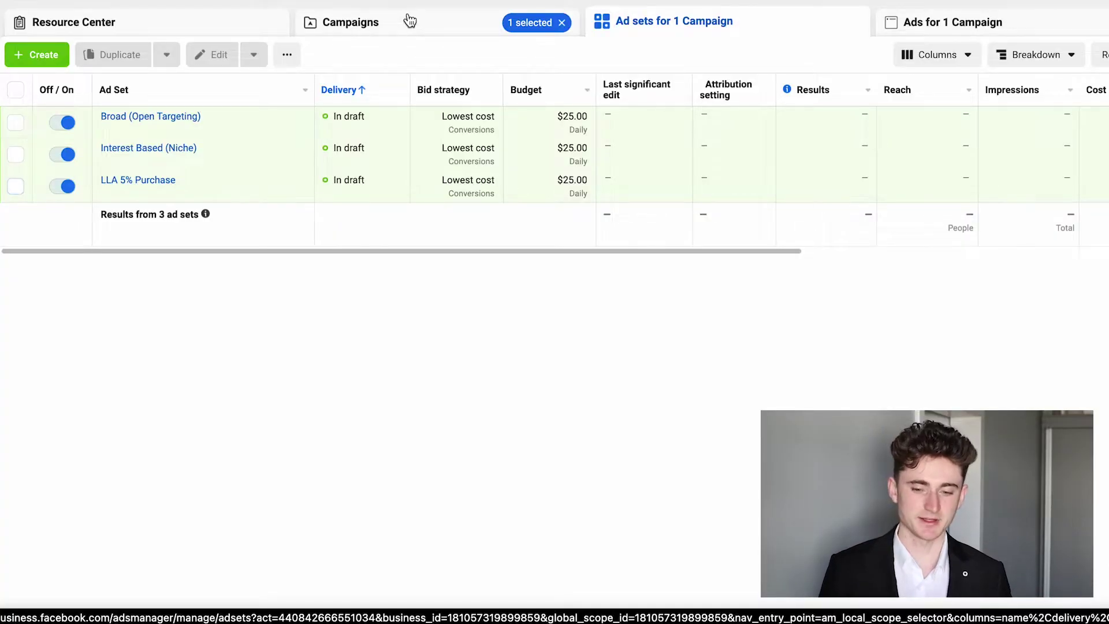
pyautogui.click(410, 21)
# Try replacing the Broad ad set's $25.00 daily budget with 100
pyautogui.click(196, 159)
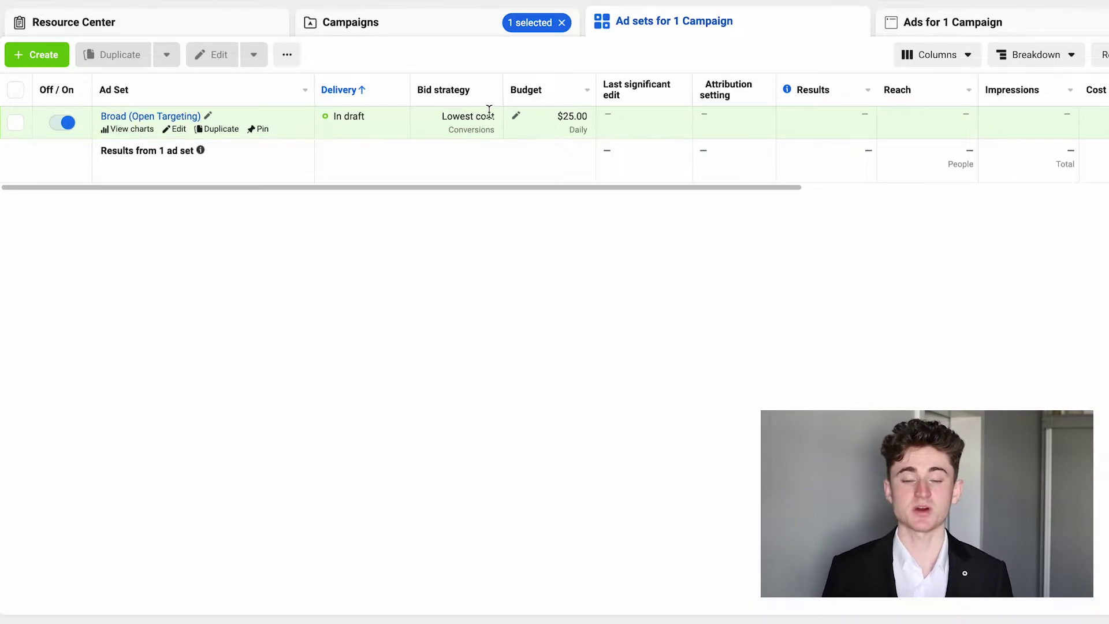
pyautogui.click(515, 117)
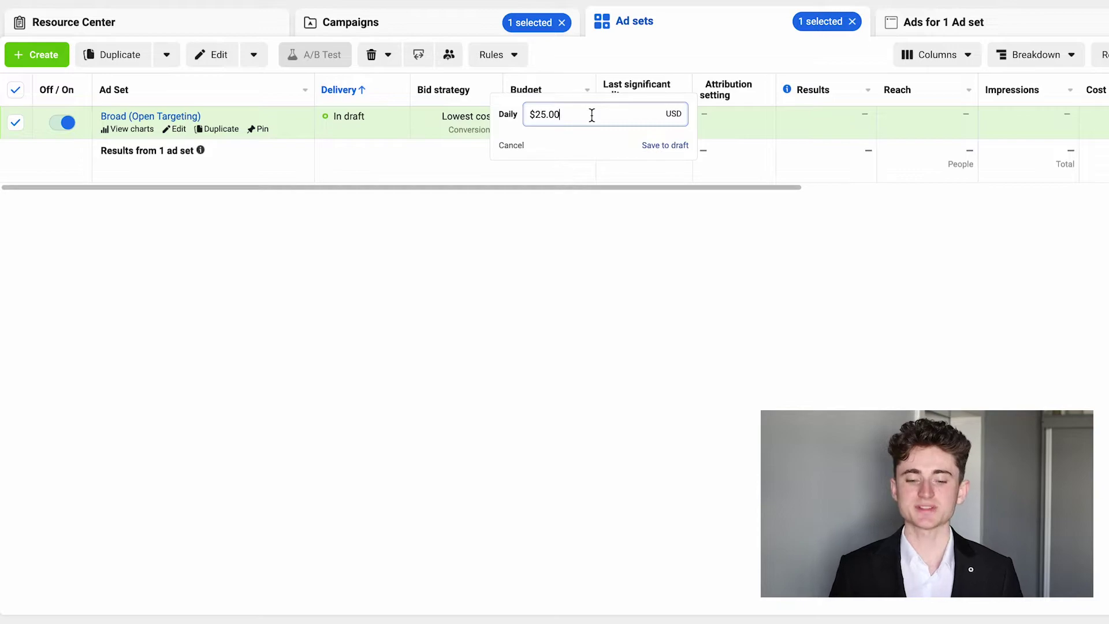
pyautogui.moveTo(592, 116); pyautogui.dragTo(501, 115)
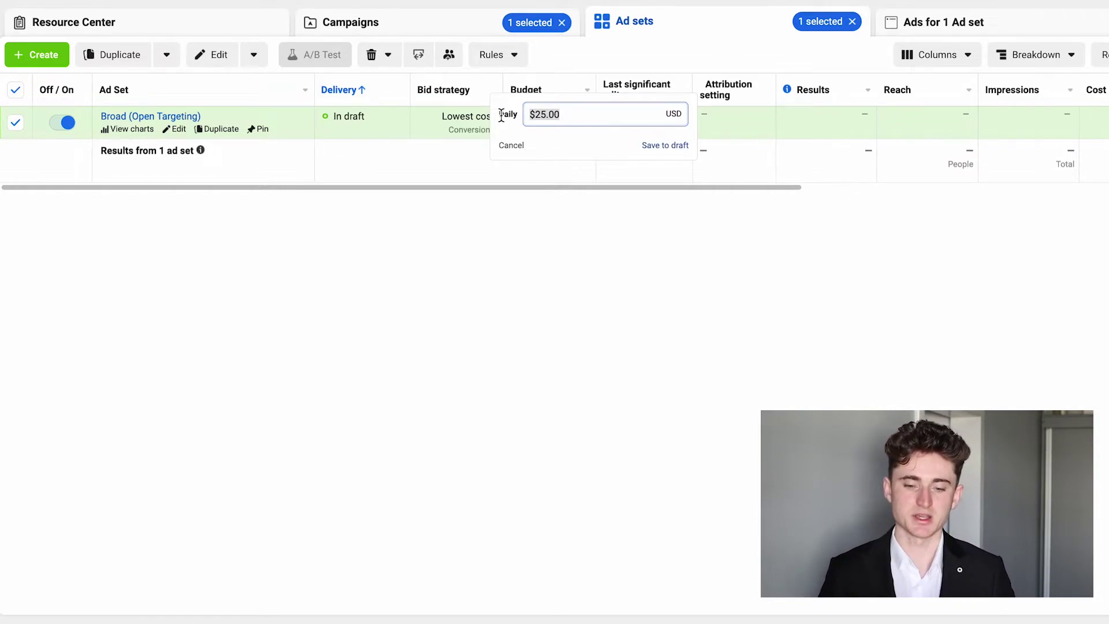
pyautogui.write('100')
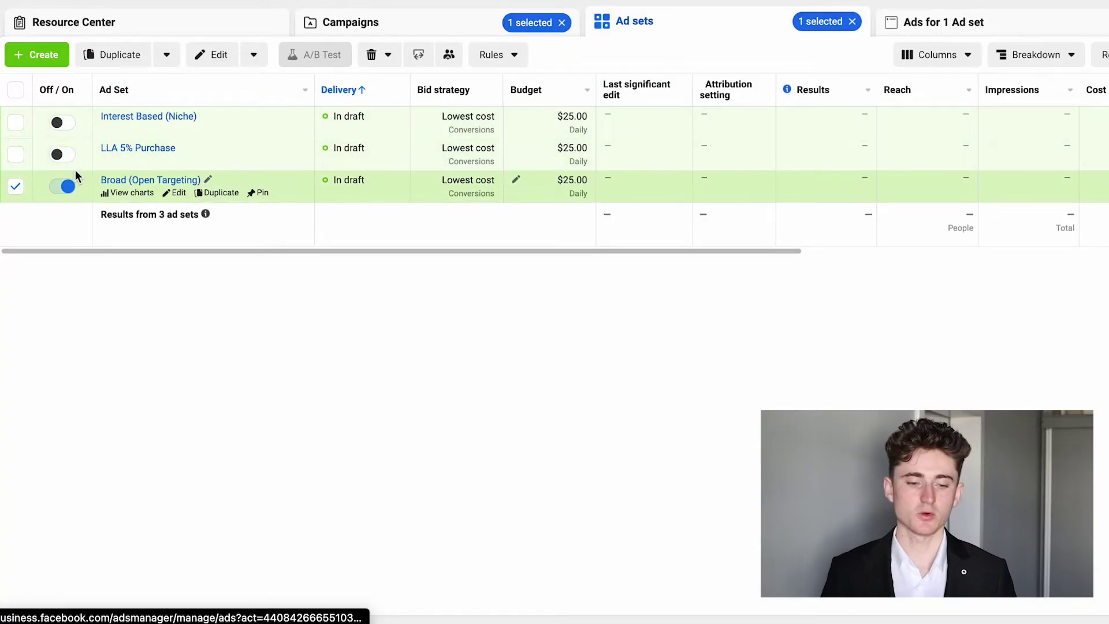
# Duplicate Broad (Open Targeting) and name the copy 'Broad (Open Targeting) - Testing New Ad Creatives'
pyautogui.click(218, 191)
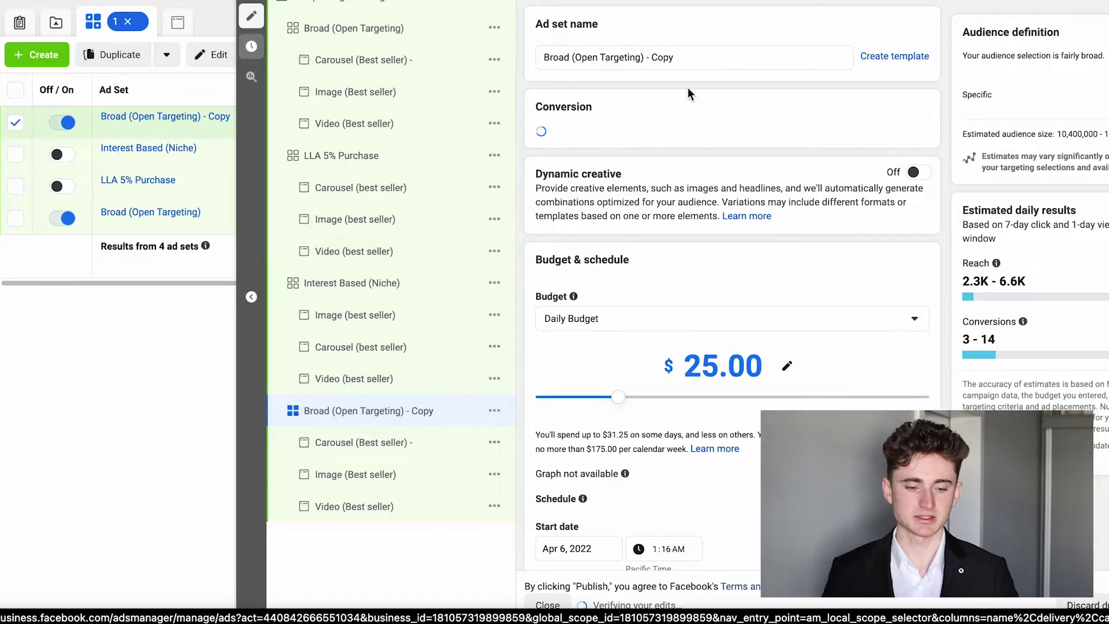
pyautogui.click(686, 55)
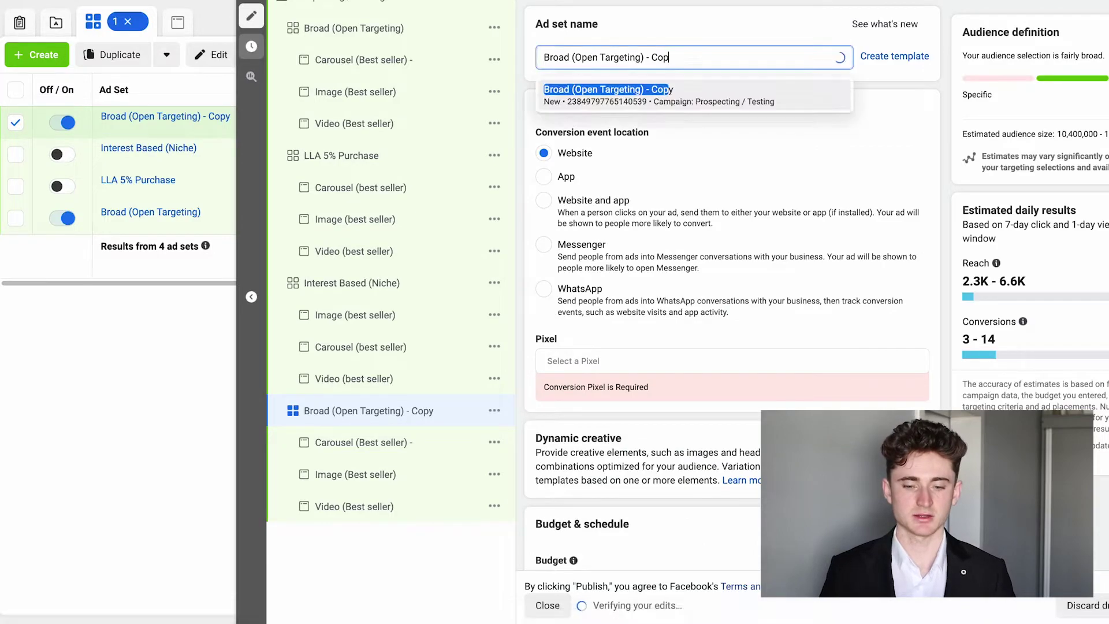
pyautogui.press('BackSpace')
pyautogui.press('BackSpace')
pyautogui.press('BackSpace')
pyautogui.press('BackSpace')
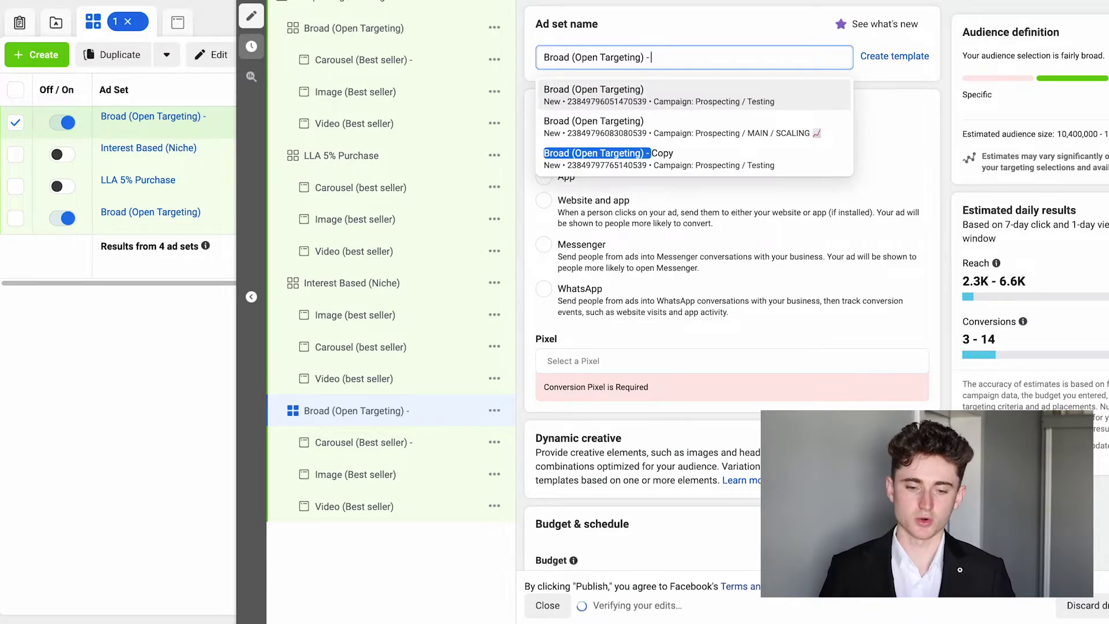
pyautogui.write('Testing')
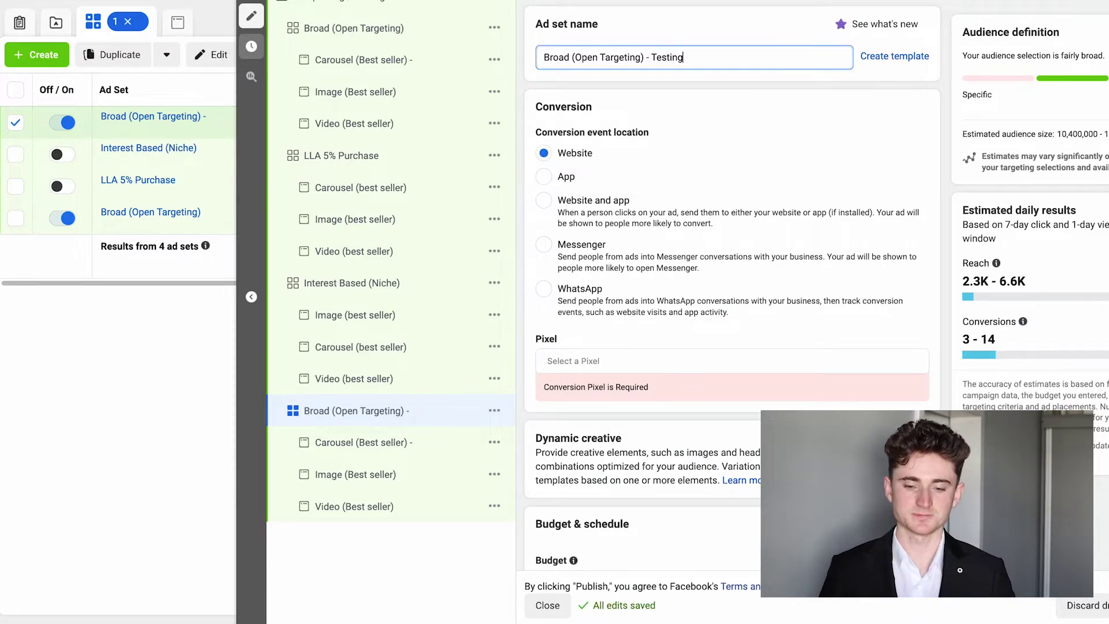
pyautogui.write(' New Ad Creatives')
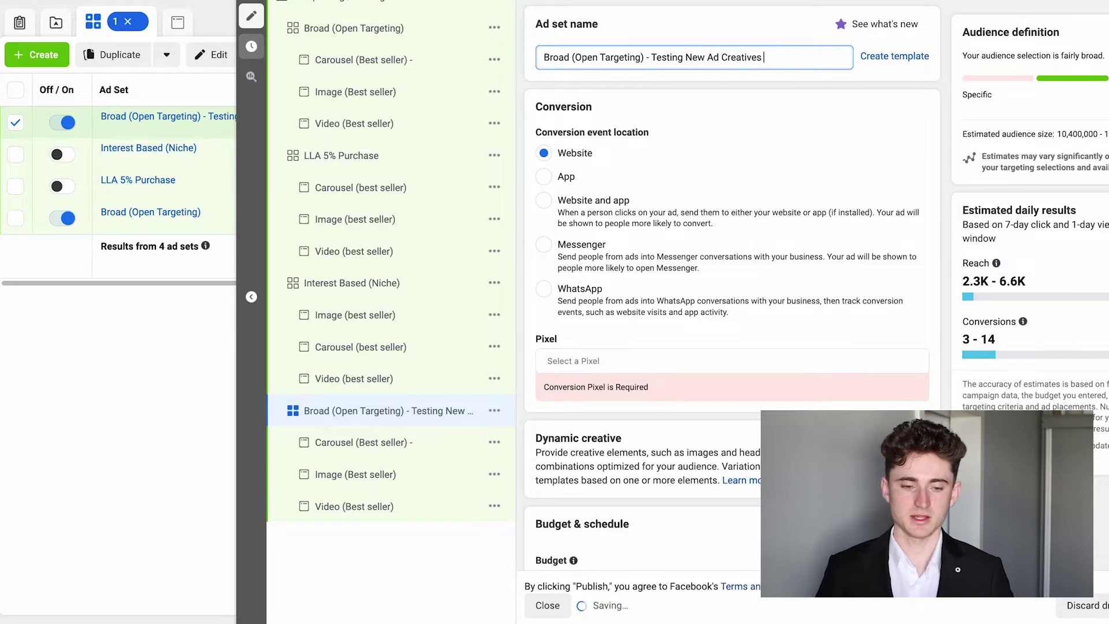
pyautogui.click(547, 604)
pyautogui.click(173, 117)
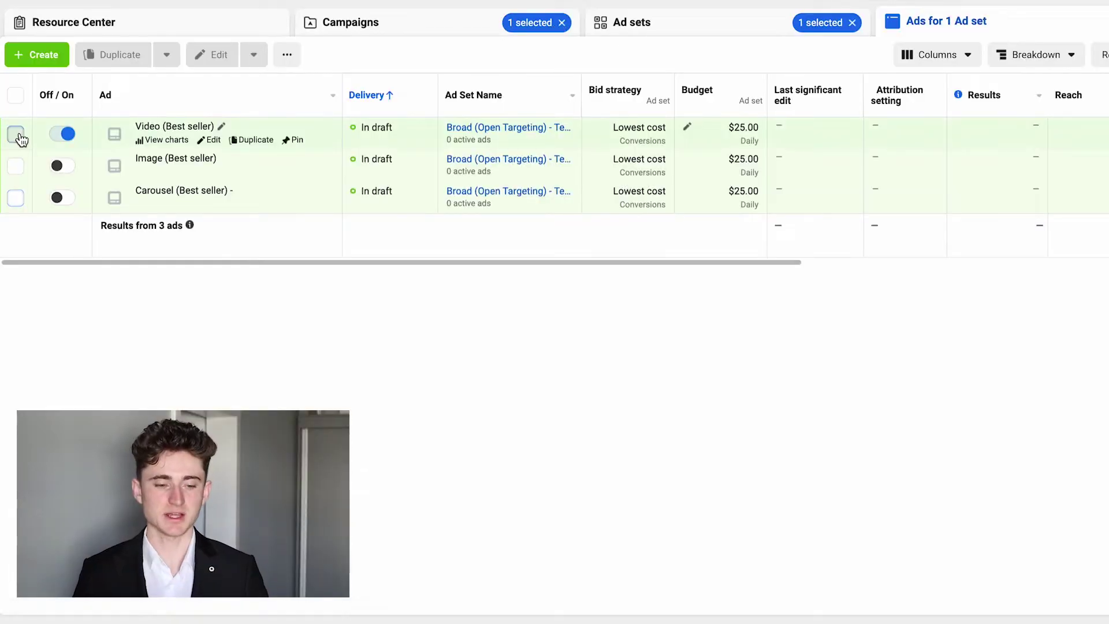
# Check the renamed Broad ad set's ads, then select the Prospecting / MAIN / SCALING campaign
pyautogui.click(15, 134)
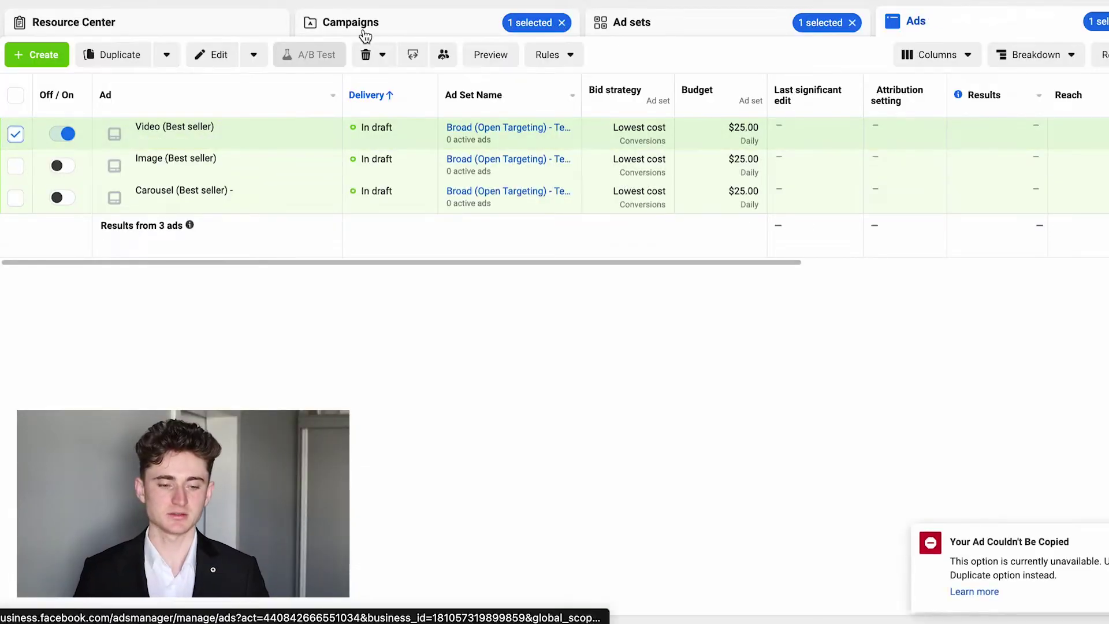
pyautogui.click(396, 35)
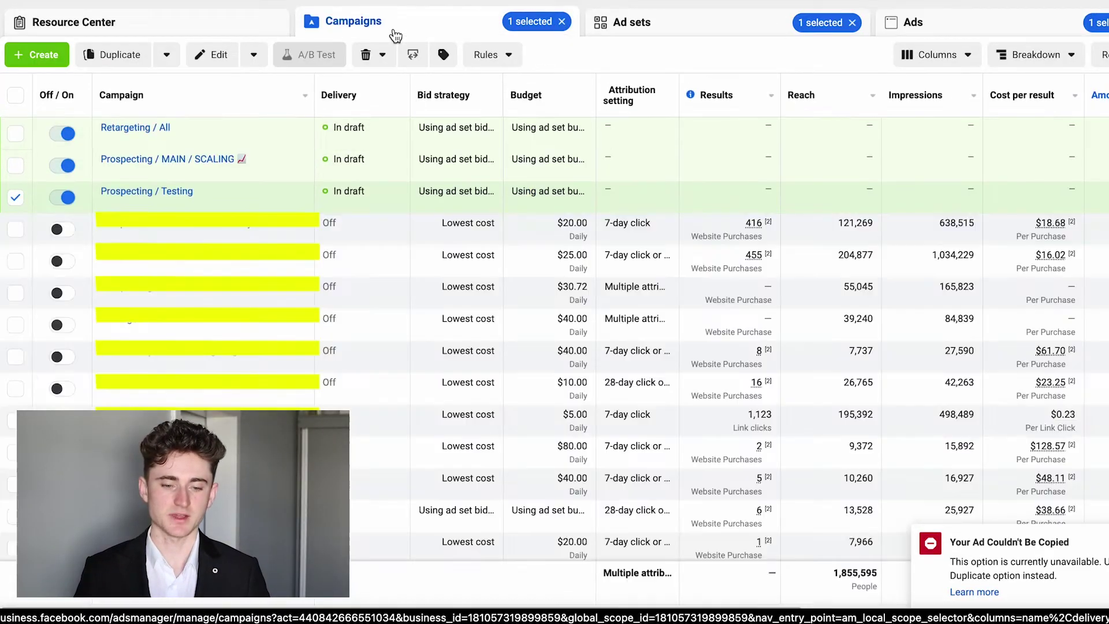
pyautogui.click(184, 191)
pyautogui.click(130, 127)
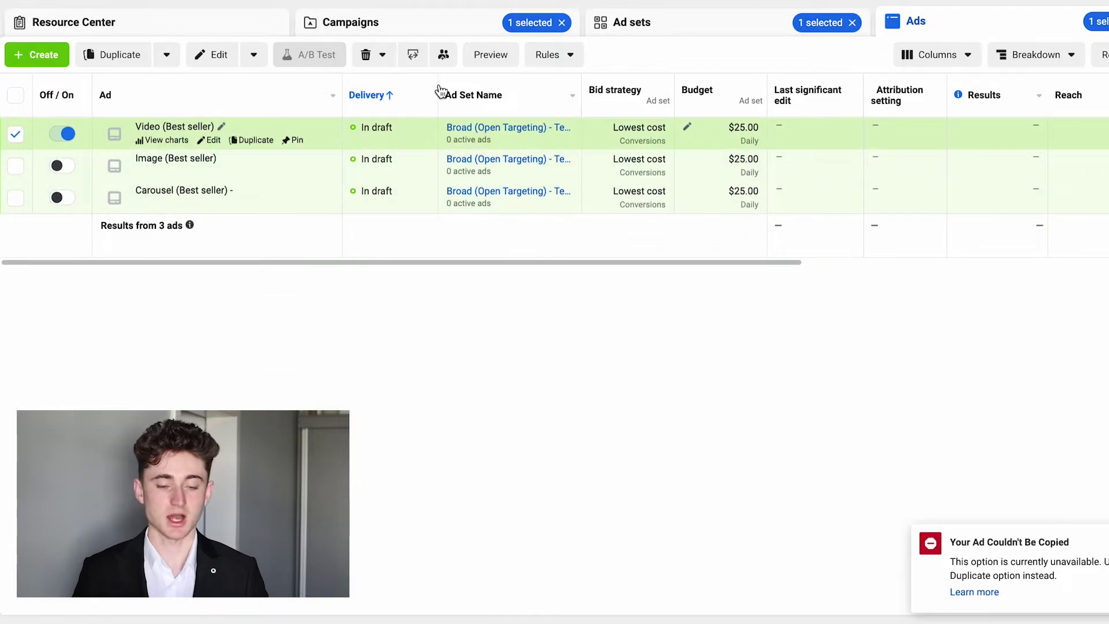
pyautogui.click(410, 36)
pyautogui.click(149, 159)
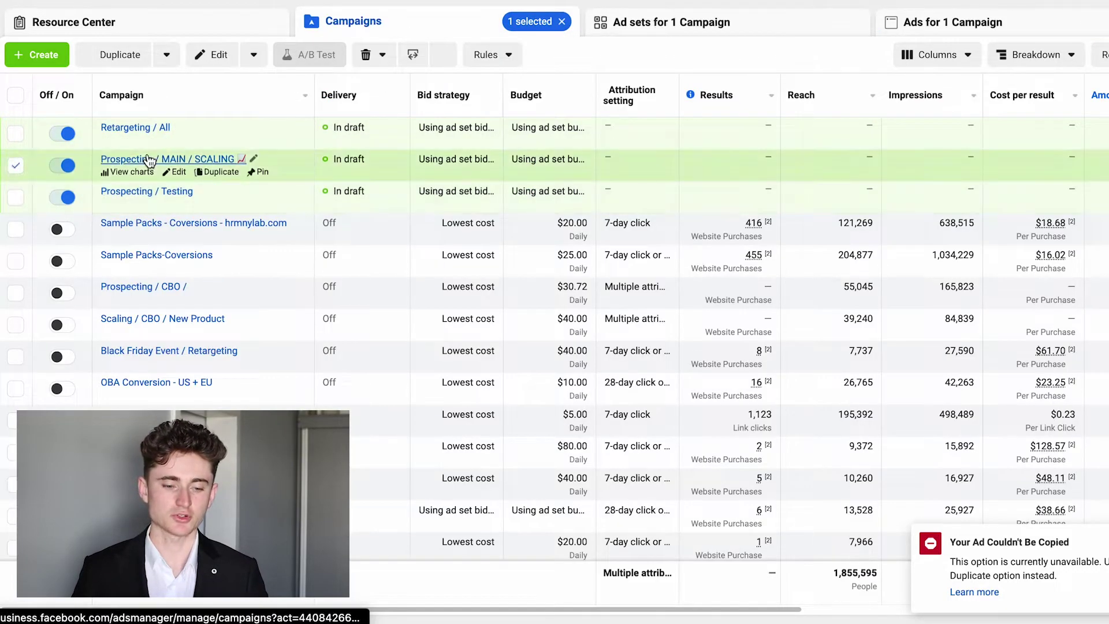
# Select the Broad (Open Targeting) ad set instead of the first ad set
pyautogui.click(13, 135)
pyautogui.click(16, 165)
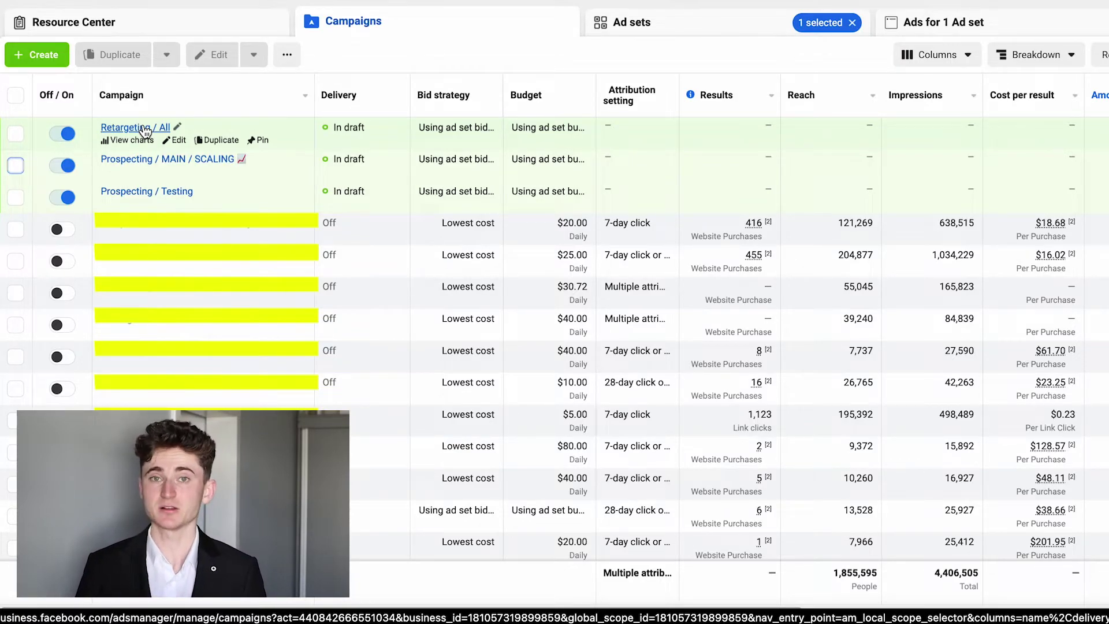
# Filter Retargeting / All's ad sets by selection to show only All Website Visitors + SME 180D
pyautogui.click(146, 128)
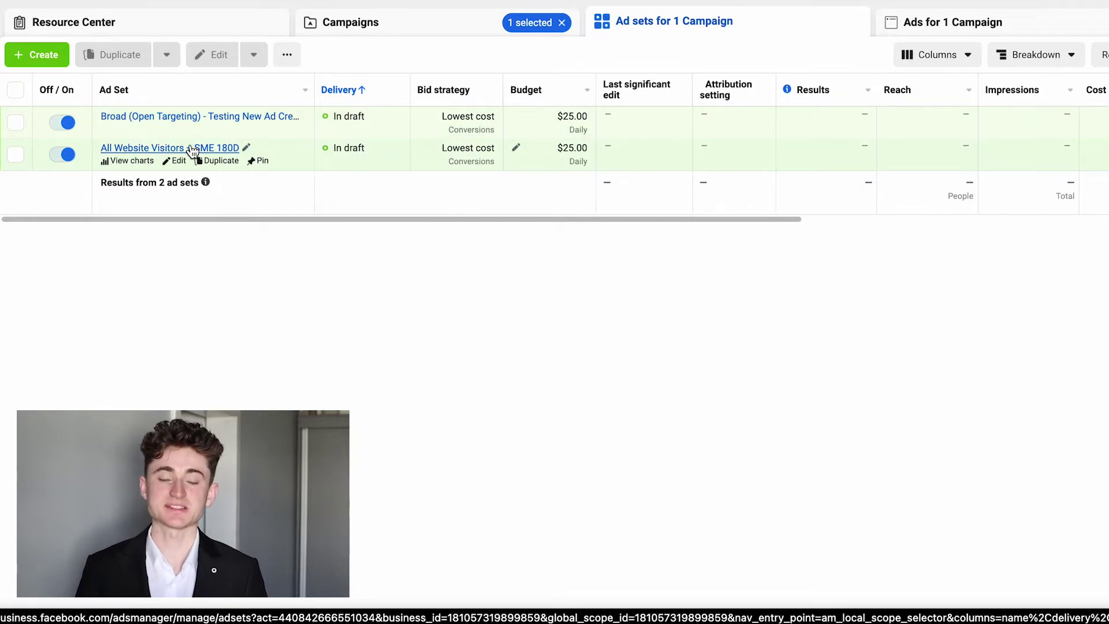
pyautogui.click(16, 155)
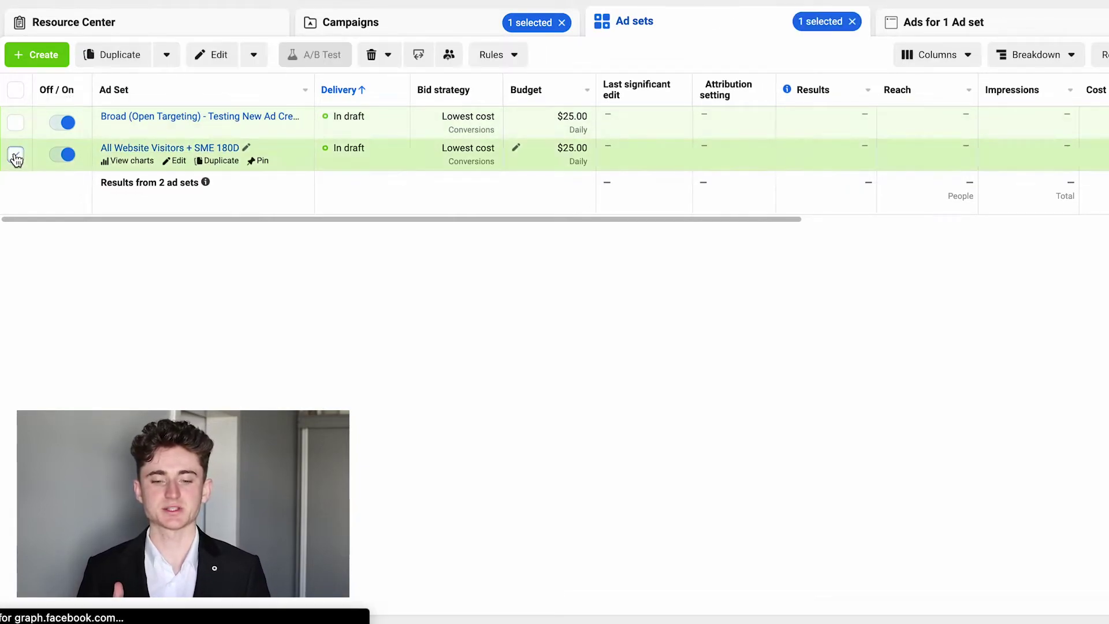
pyautogui.click(74, 6)
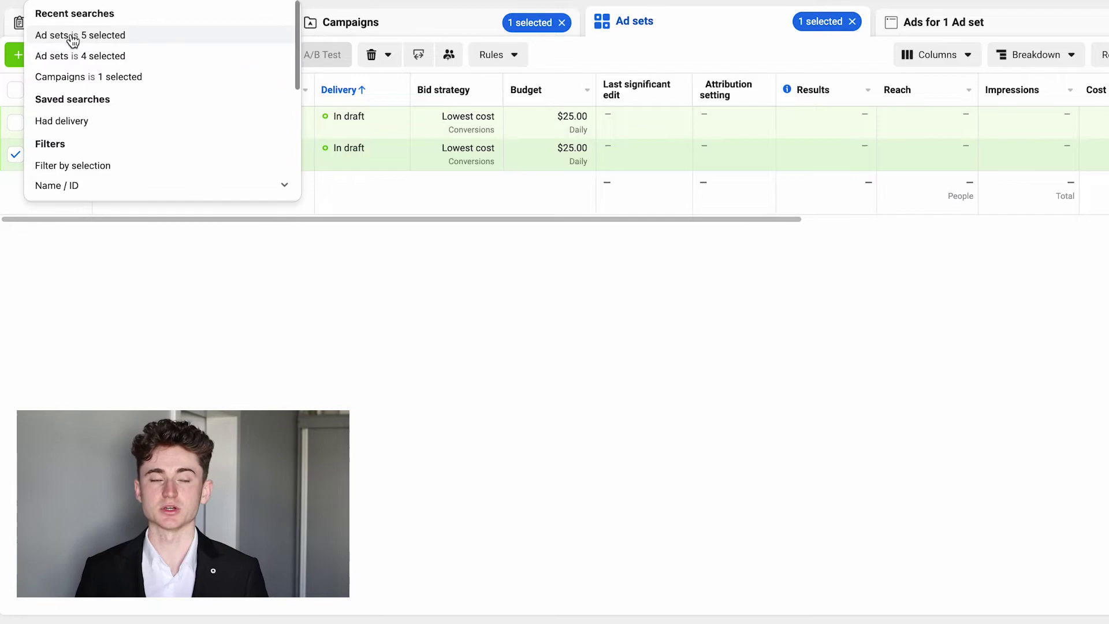
pyautogui.click(67, 166)
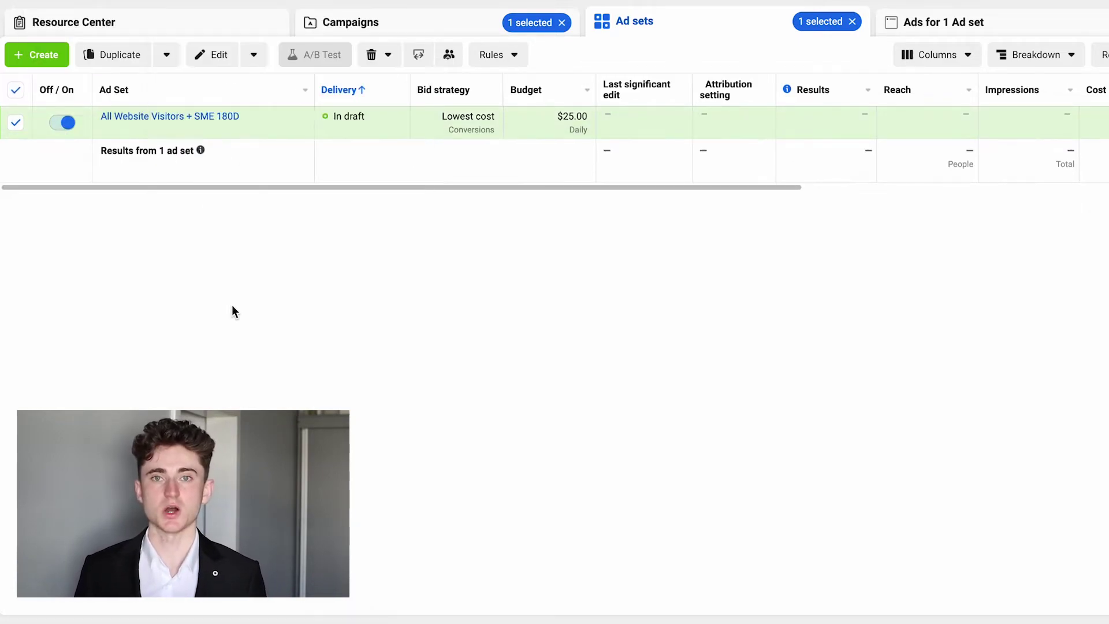
pyautogui.moveTo(213, 128)
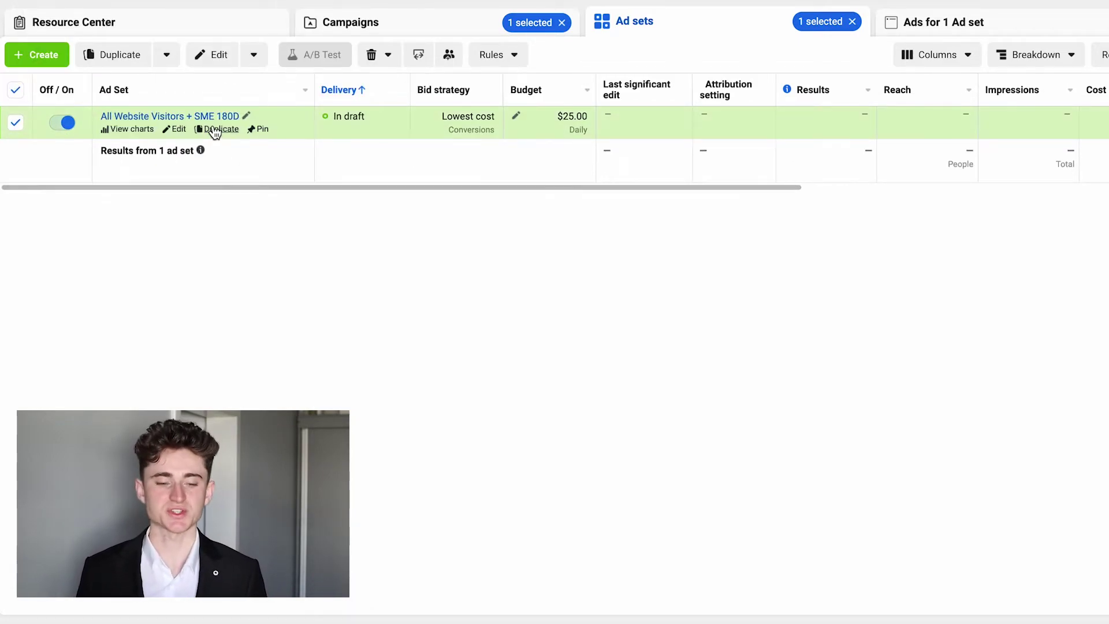
# Inspect the retargeting ad set's two ads and open its $25.00 daily budget editor
pyautogui.click(164, 117)
pyautogui.click(633, 32)
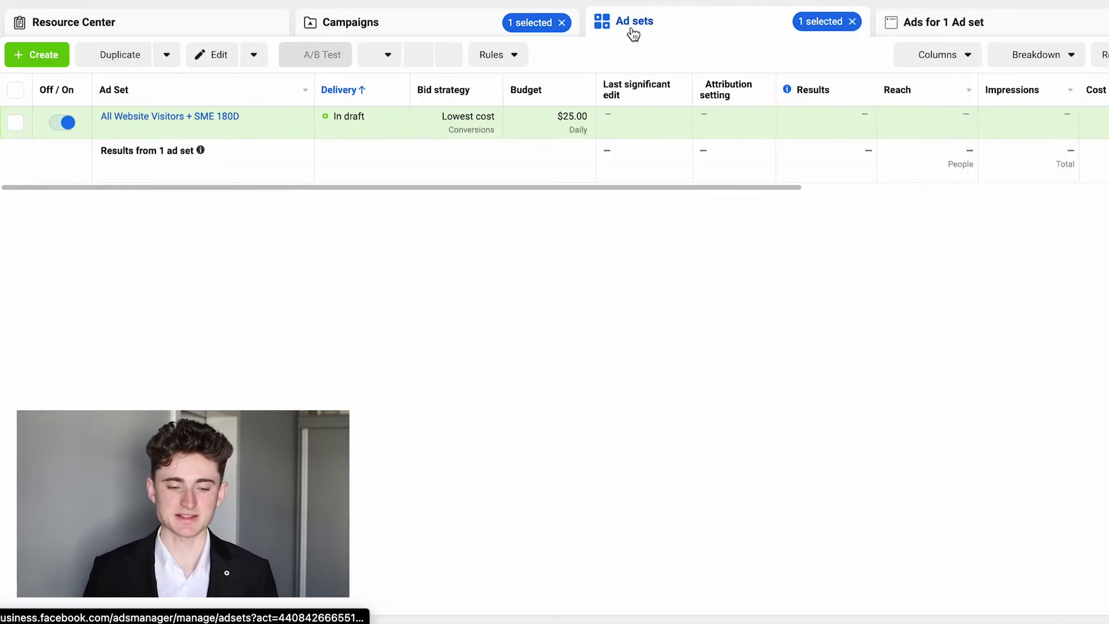
pyautogui.click(219, 117)
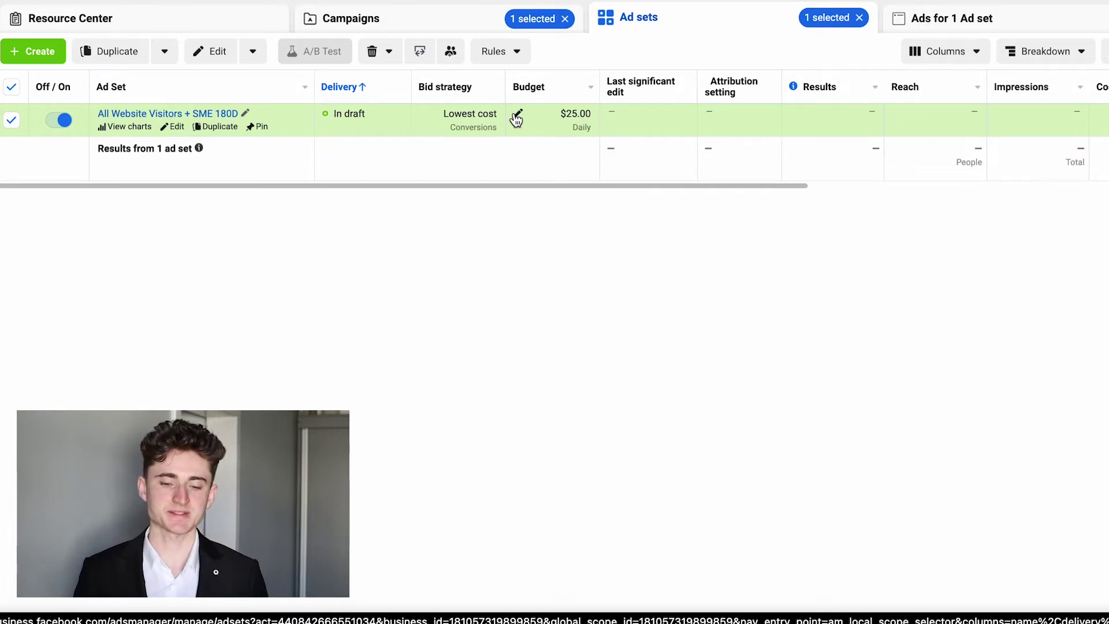
pyautogui.click(515, 119)
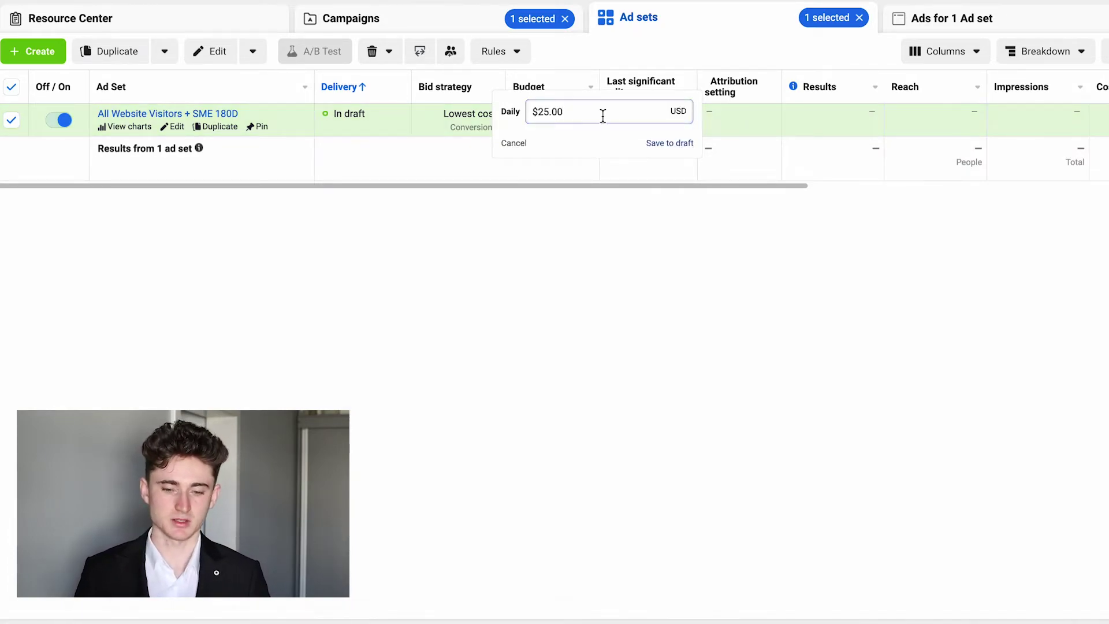
pyautogui.moveTo(602, 116); pyautogui.dragTo(507, 113)
pyautogui.write('1')
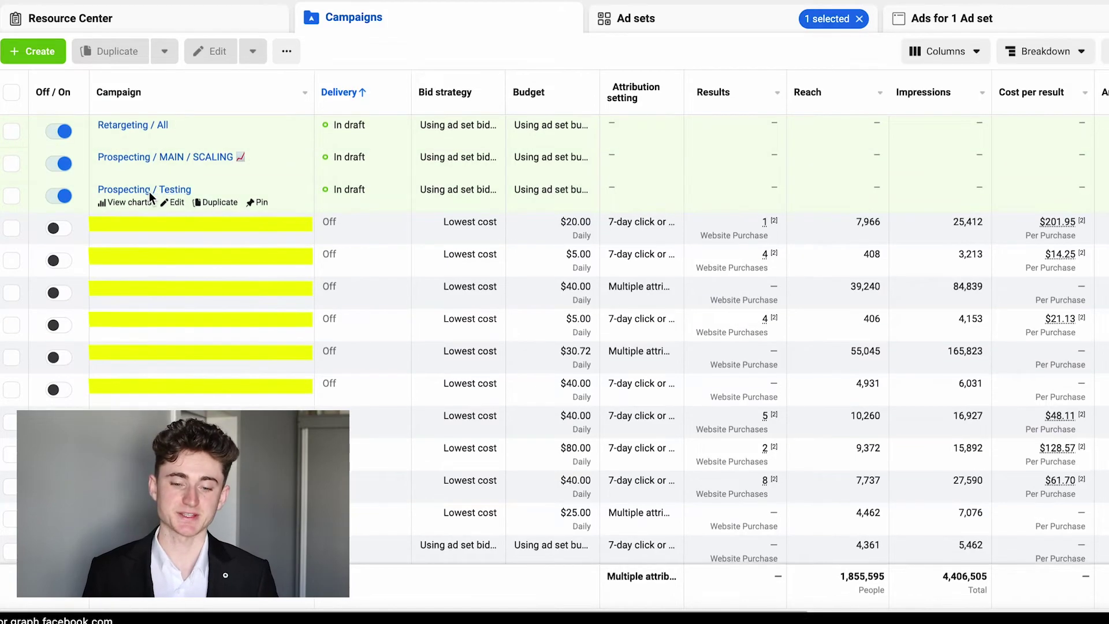
# Set the creative-testing ad set's daily budget to $20.00 and save it to draft
pyautogui.click(150, 196)
pyautogui.click(150, 193)
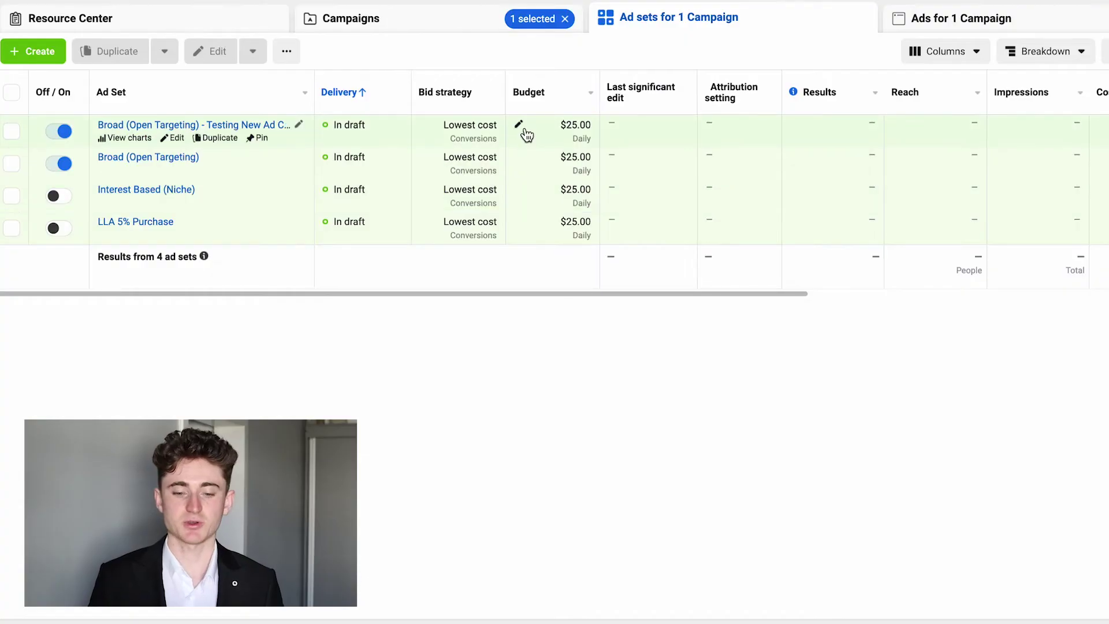
pyautogui.click(519, 126)
pyautogui.tripleClick(580, 124)
pyautogui.write('20')
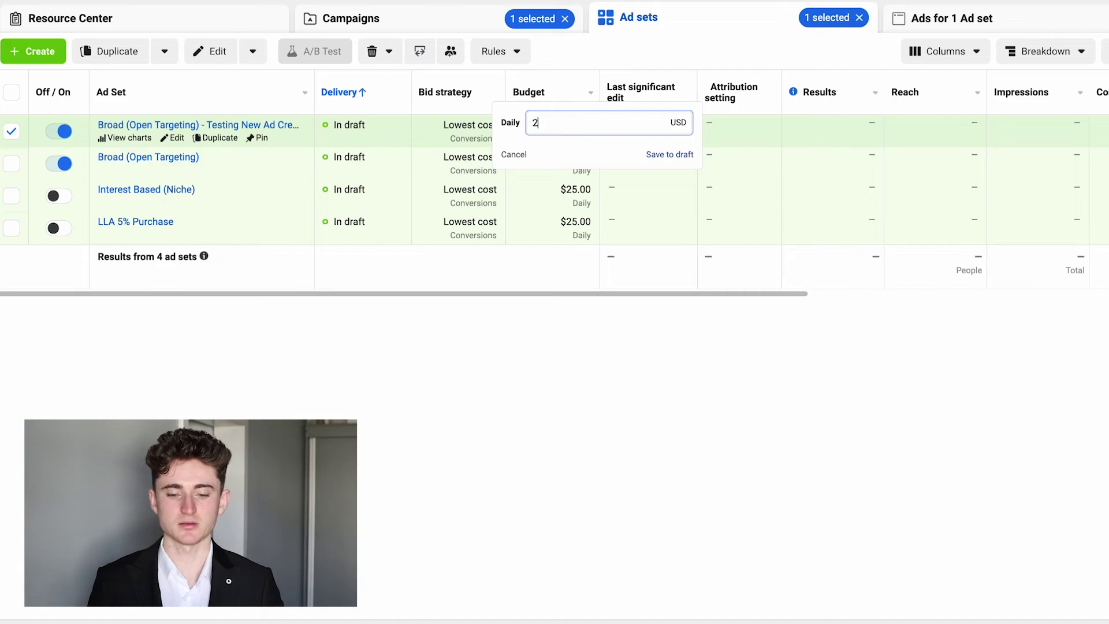
pyautogui.click(683, 160)
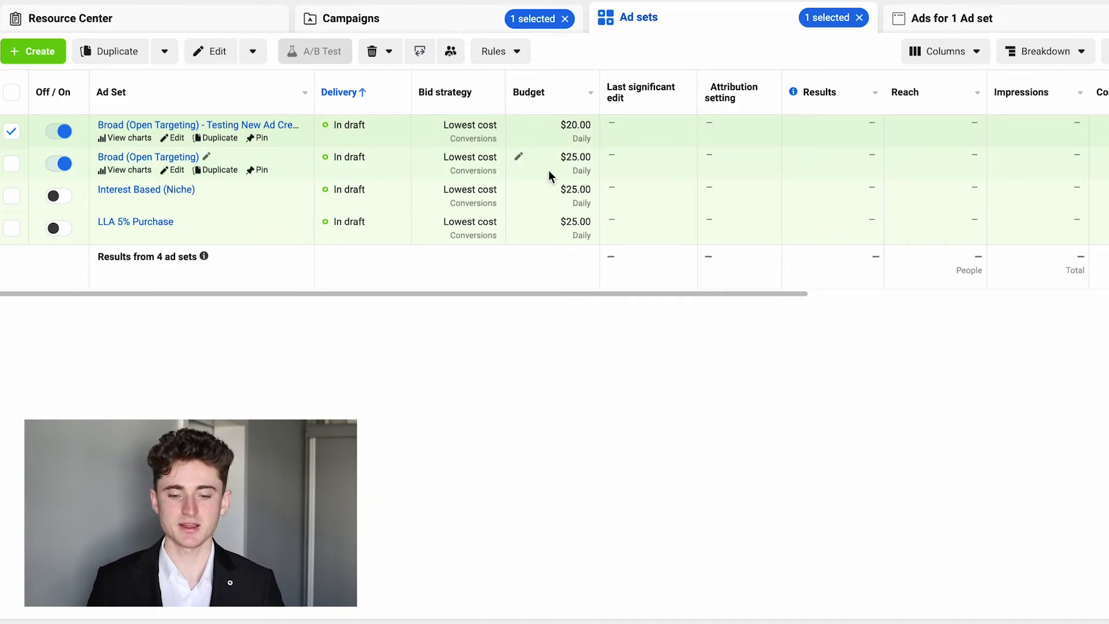
# Set Broad (Open Targeting)'s daily budget to $50.00 and save it to draft
pyautogui.click(521, 156)
pyautogui.tripleClick(594, 156)
pyautogui.write('50')
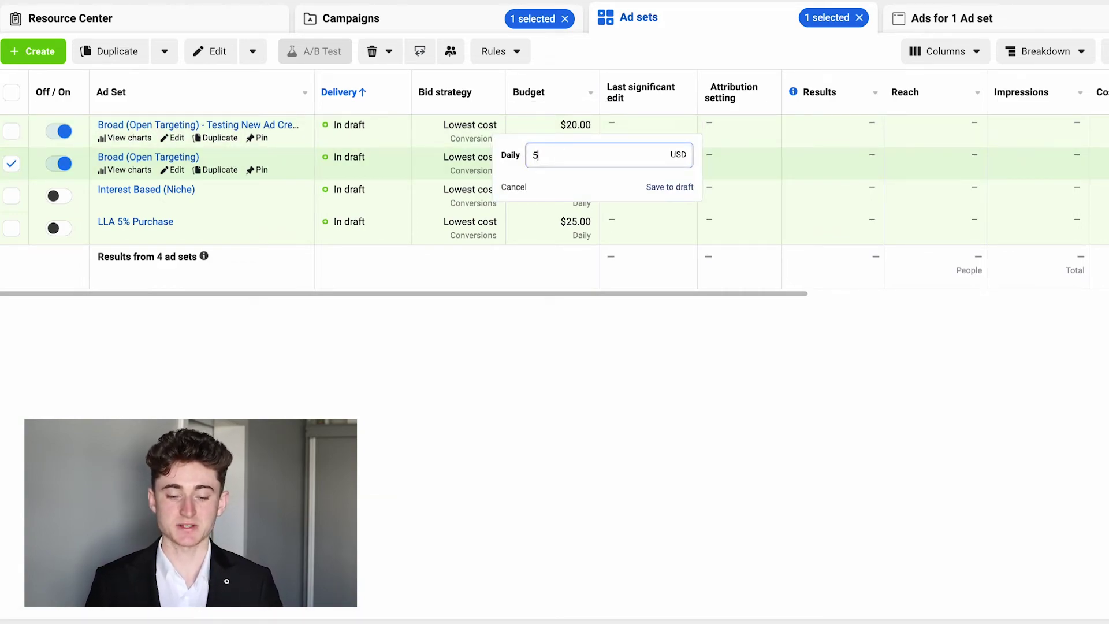
pyautogui.click(659, 185)
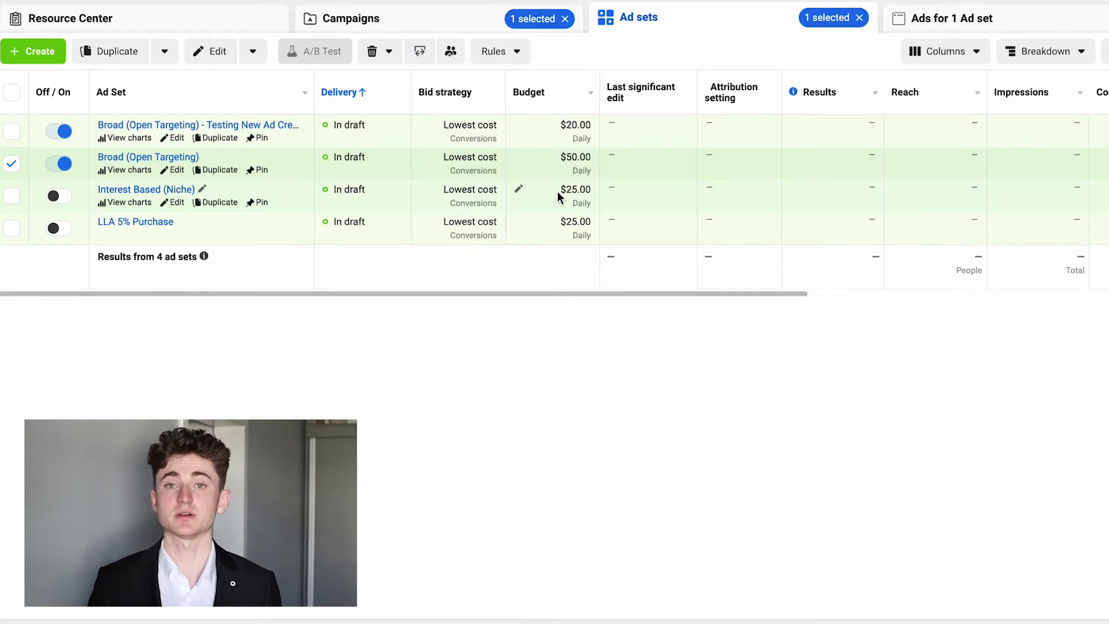